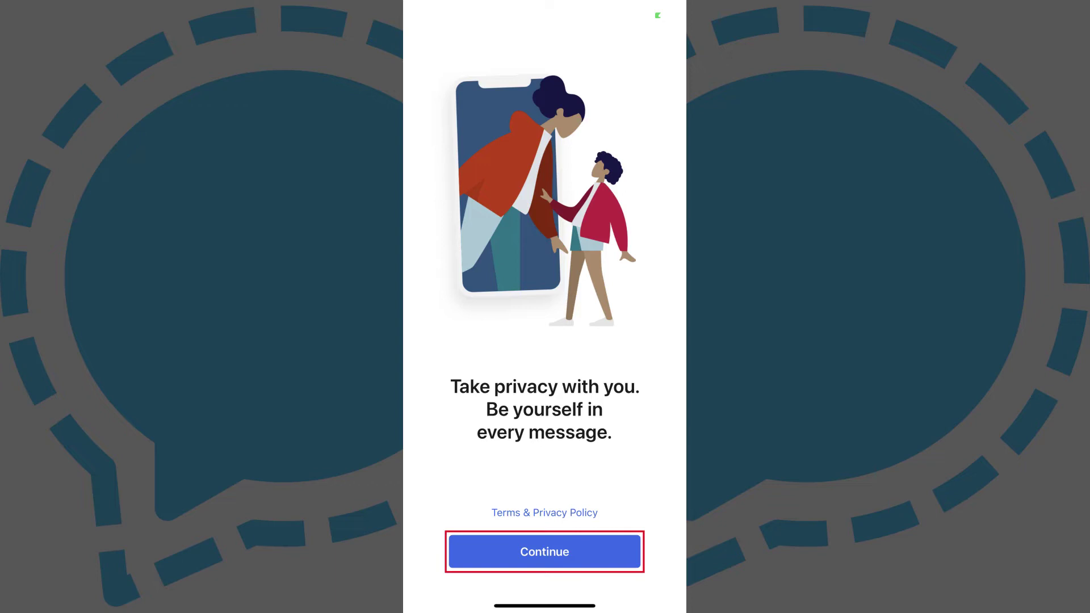
Step: Continue past the welcome screen and allow Signal to send notifications
left_click(544, 551)
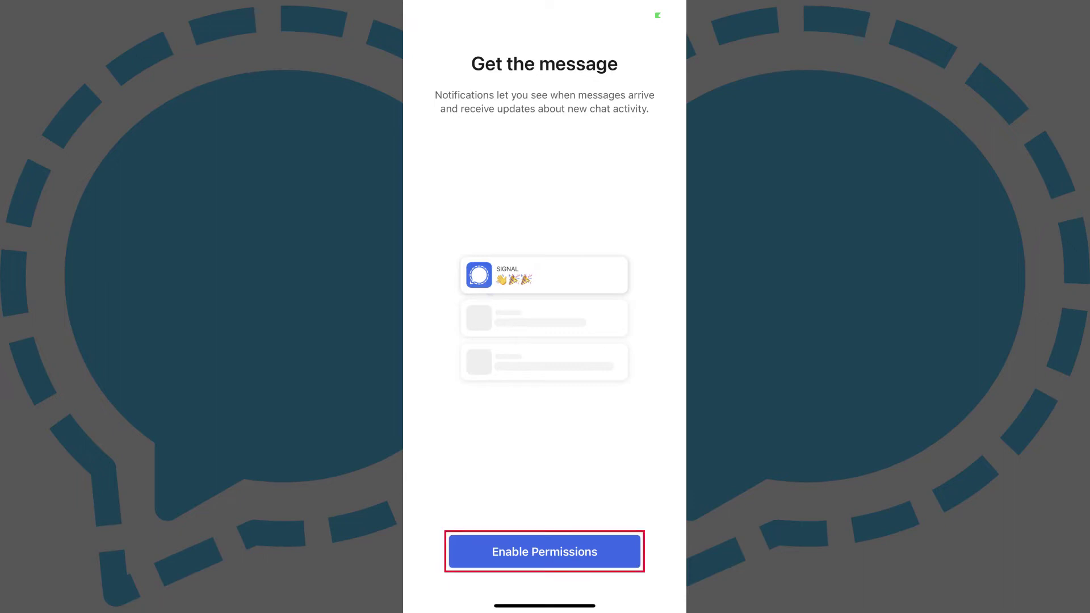
left_click(544, 552)
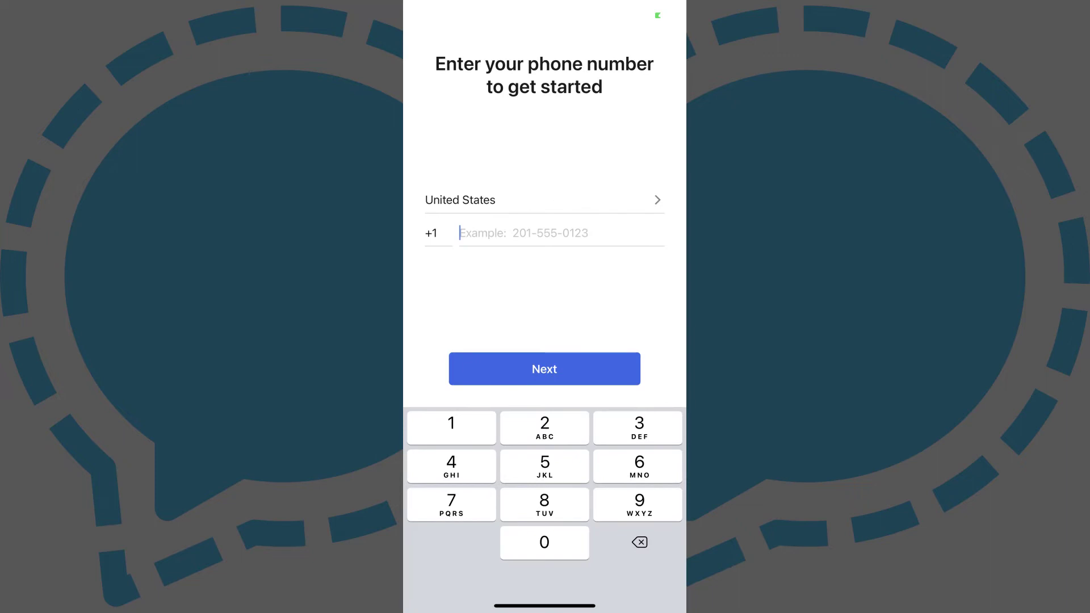